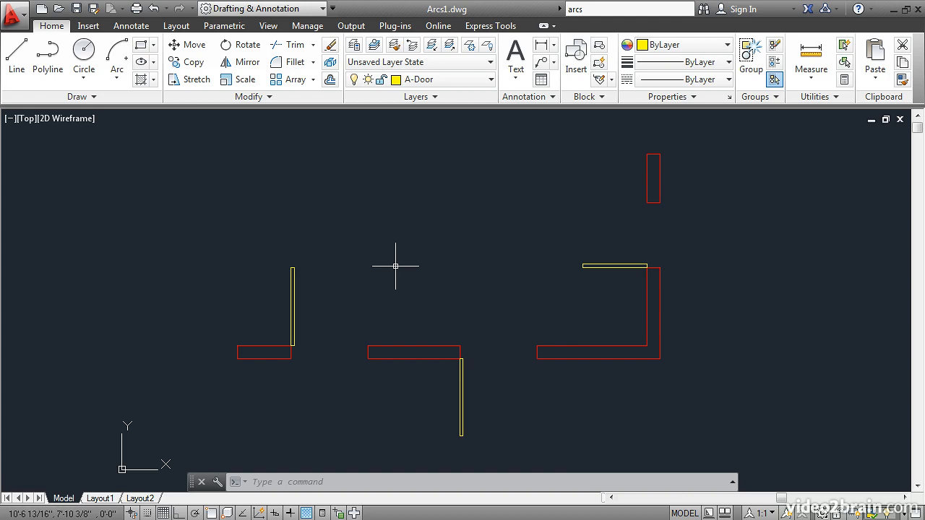
Step: With only Endpoint object snap enabled, draw a center-radius circle of 3' from the left door's hinge corner to its leaf's free end
{"action": "left_click", "coordinate": [84, 74]}
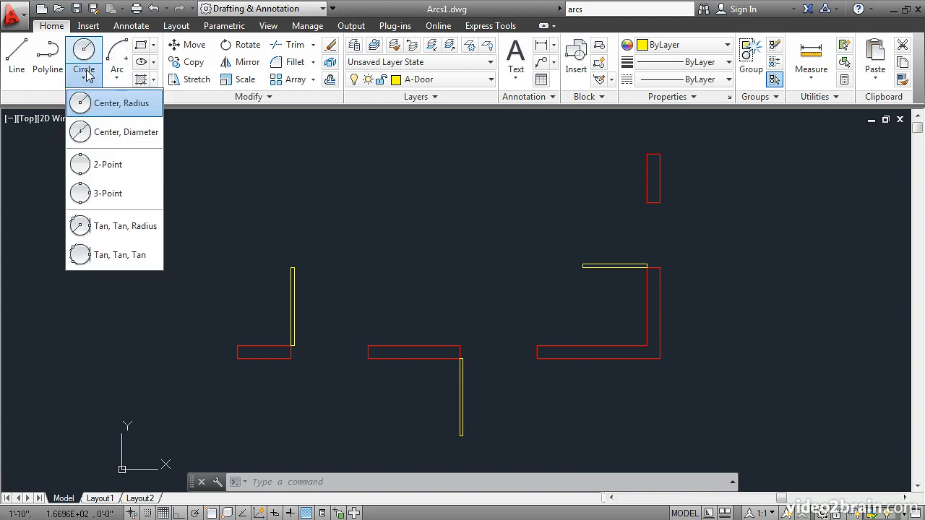
{"action": "left_click", "coordinate": [96, 108]}
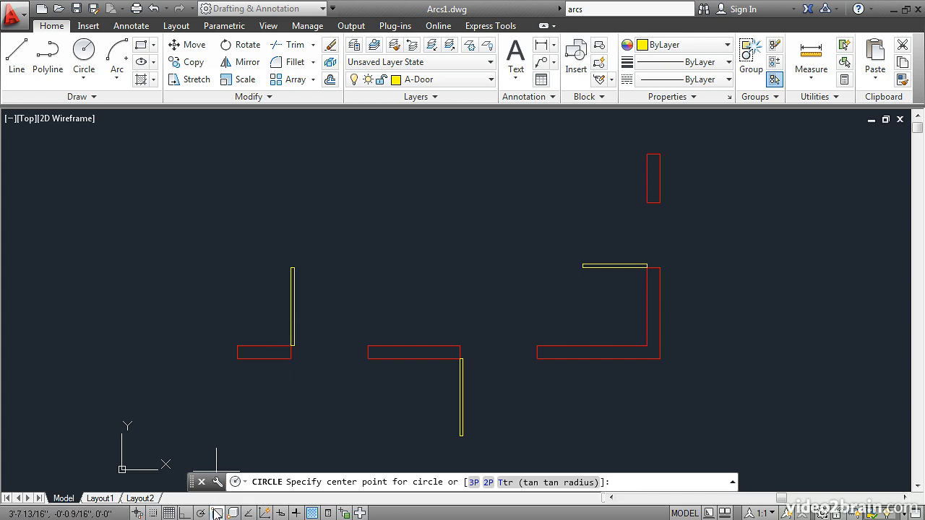
{"action": "right_click", "coordinate": [216, 512]}
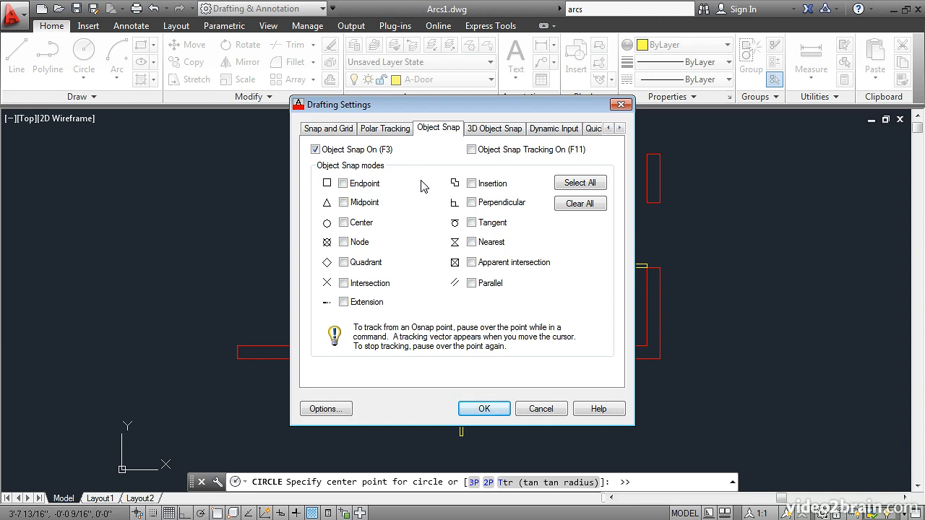
{"action": "left_click", "coordinate": [343, 183]}
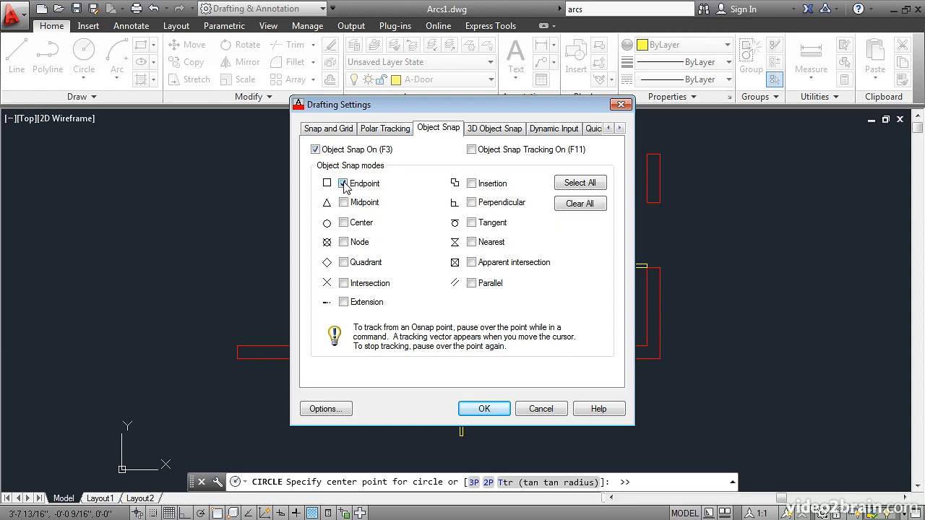
{"action": "left_click", "coordinate": [482, 409]}
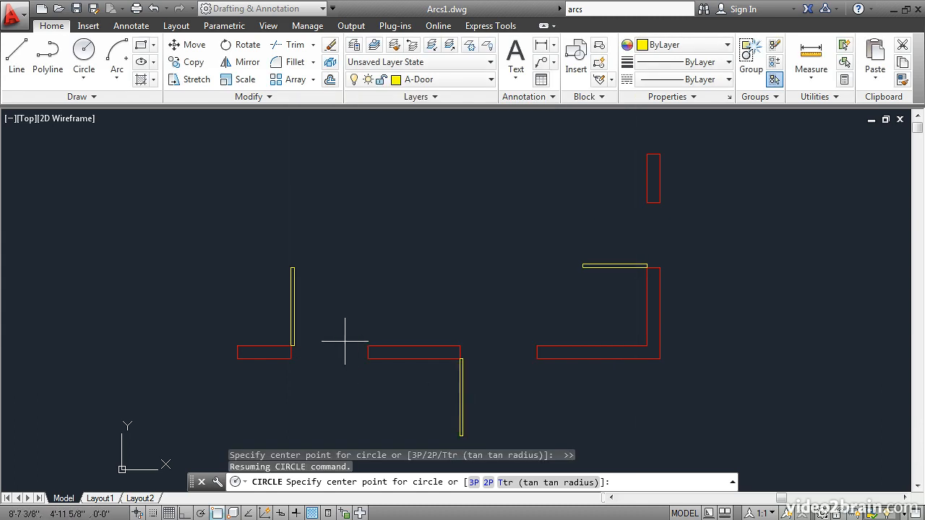
{"action": "left_click", "coordinate": [292, 346]}
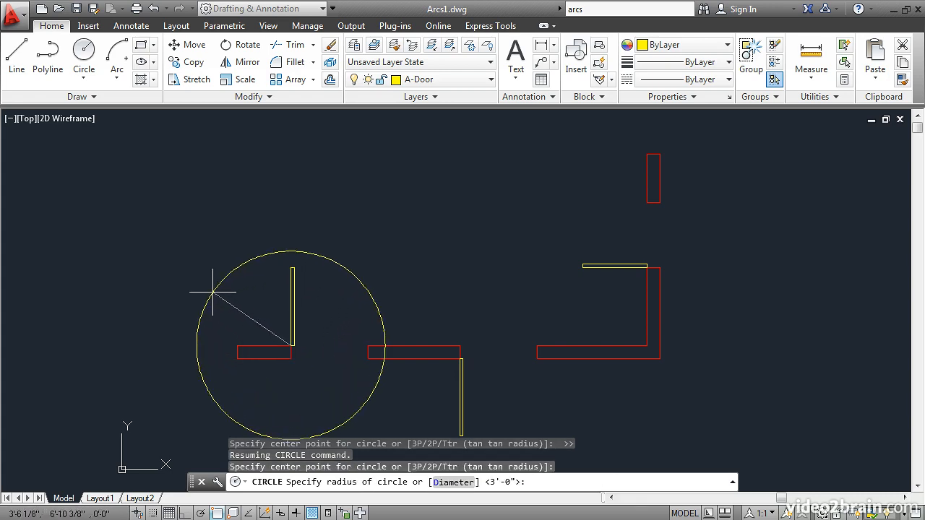
{"action": "left_click", "coordinate": [291, 268]}
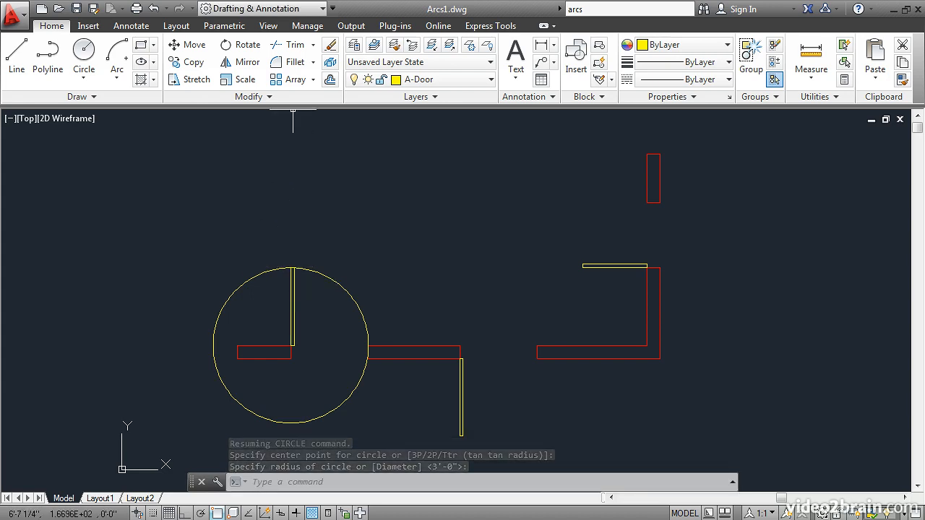
Step: Trim the circle using all objects as cutting edges, leaving only the quarter arc between the left door leaf and the opposite jamb
{"action": "left_click", "coordinate": [294, 46]}
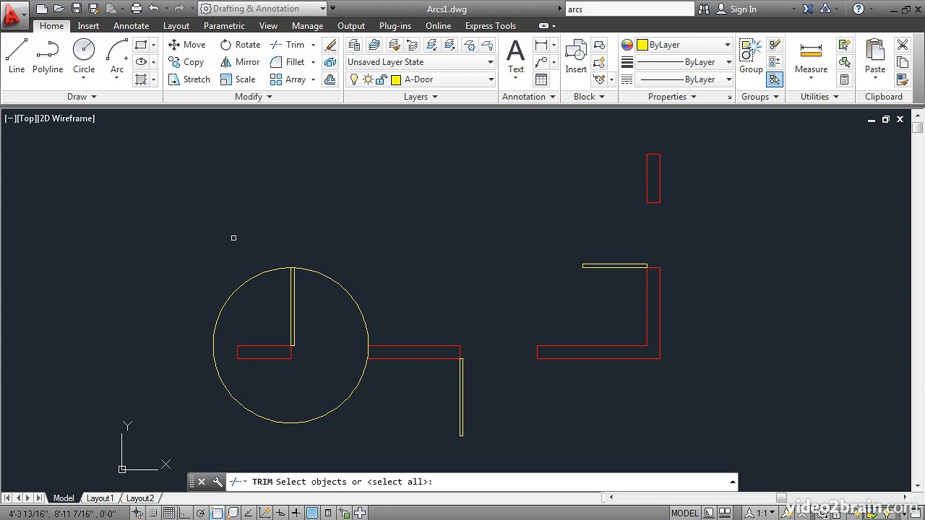
{"action": "key", "text": "Return"}
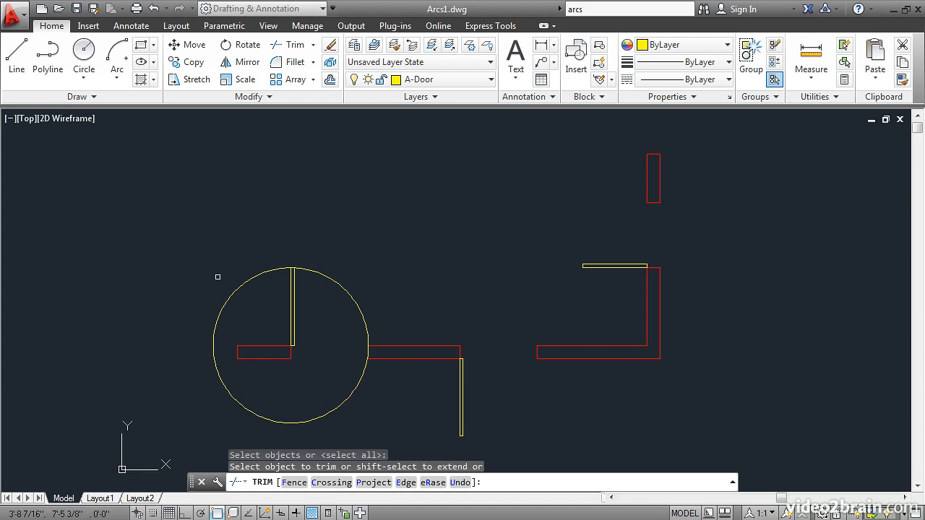
{"action": "left_click", "coordinate": [219, 317]}
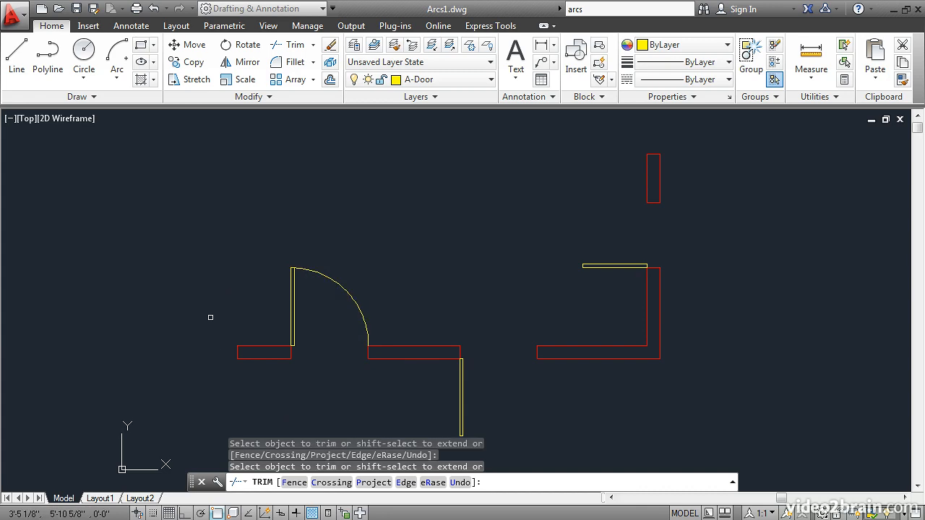
{"action": "key", "text": "Return"}
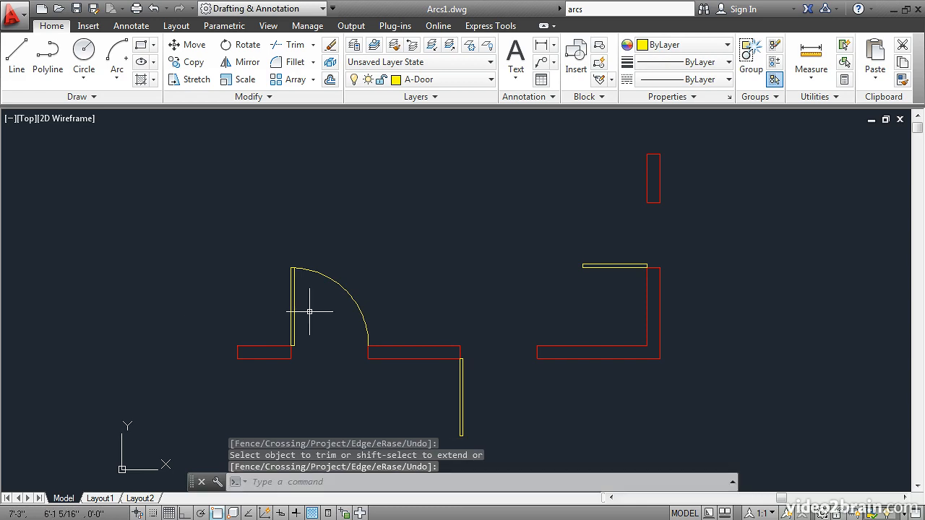
Step: Turn on Quick Properties and inspect the left door's swing arc, then clear the selection
{"action": "left_click", "coordinate": [328, 513]}
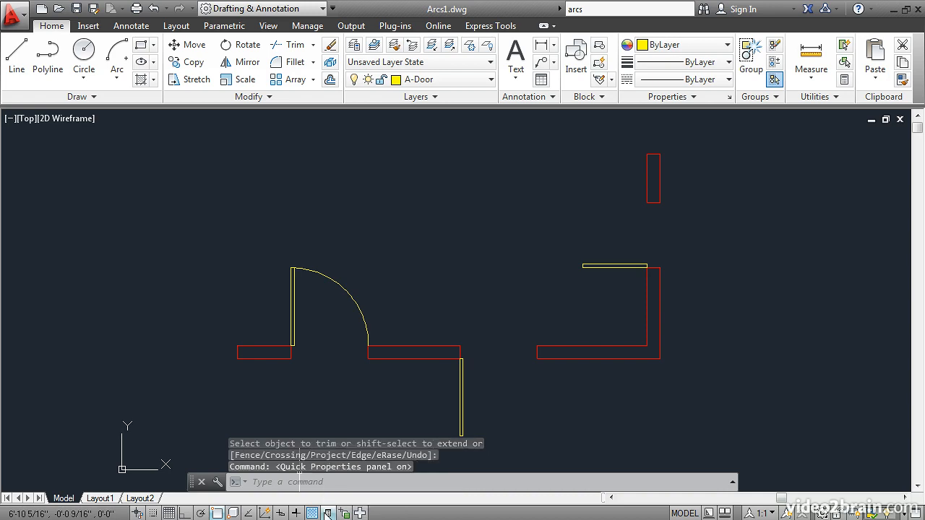
{"action": "left_click", "coordinate": [341, 287]}
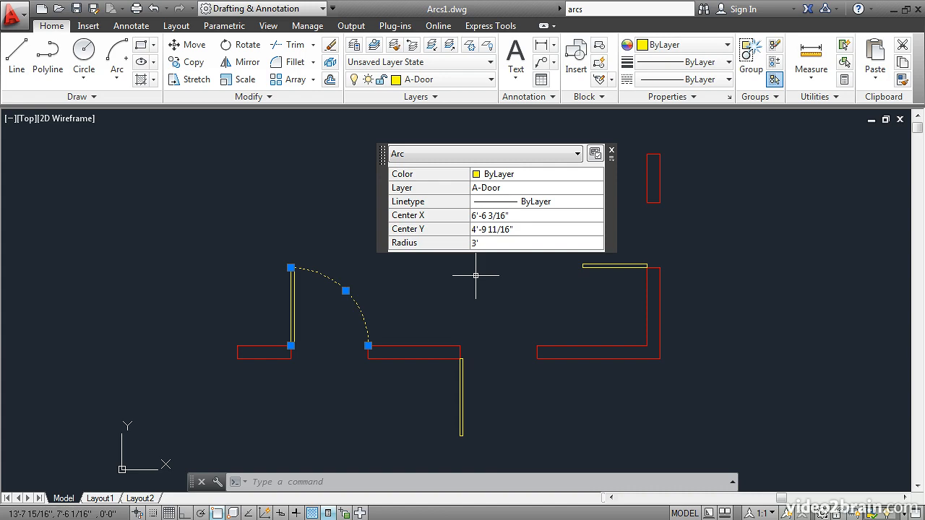
{"action": "key", "text": "Escape"}
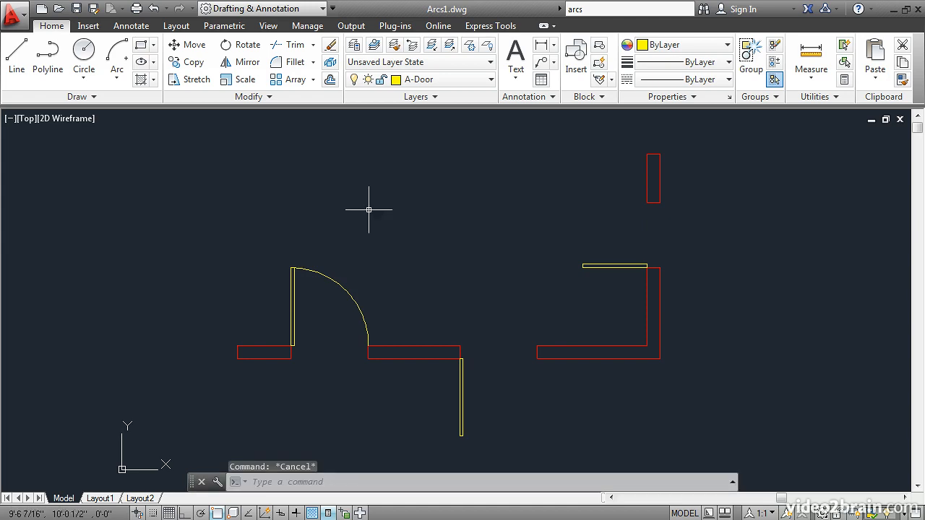
Step: Draw the middle door's swing with a Center, Start, End arc from its hinge corner, through the leaf's free end, to the opposite jamb
{"action": "left_click", "coordinate": [116, 82]}
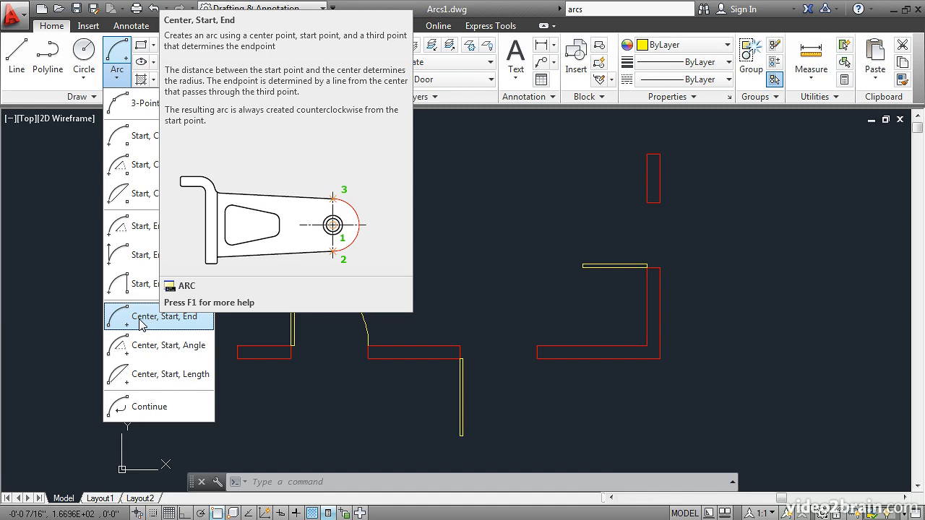
{"action": "left_click", "coordinate": [149, 323]}
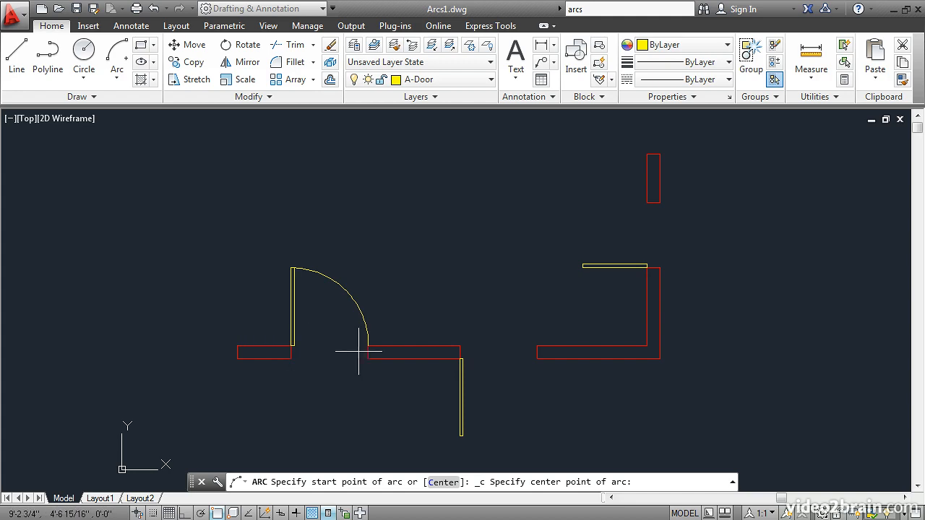
{"action": "left_click", "coordinate": [460, 357]}
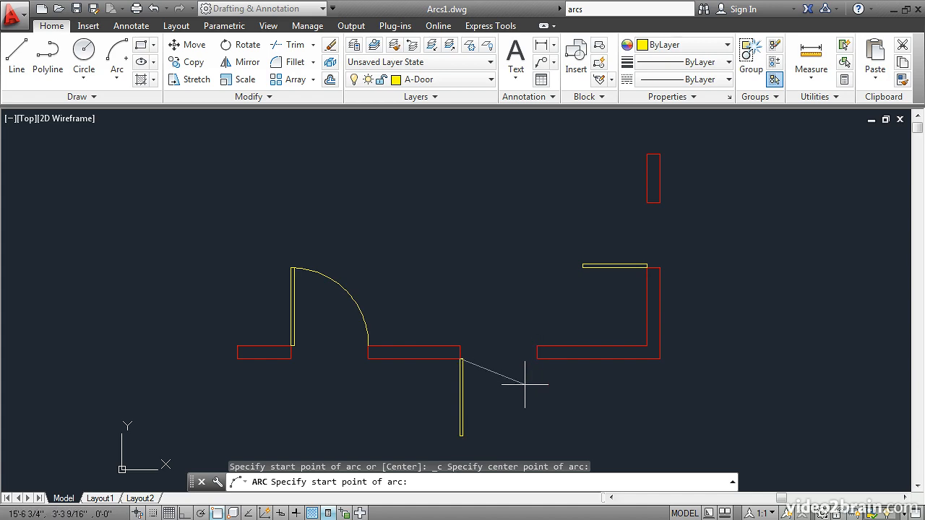
{"action": "left_click", "coordinate": [463, 436]}
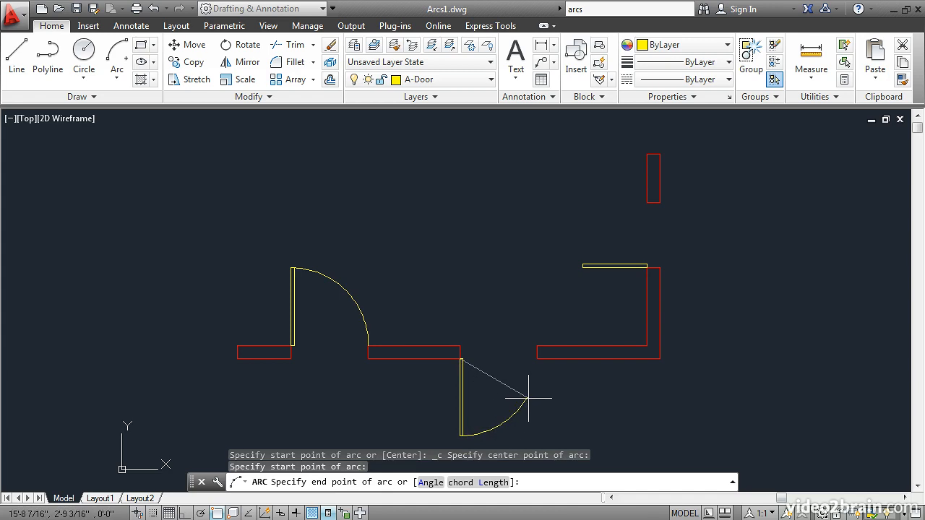
{"action": "left_click", "coordinate": [537, 359]}
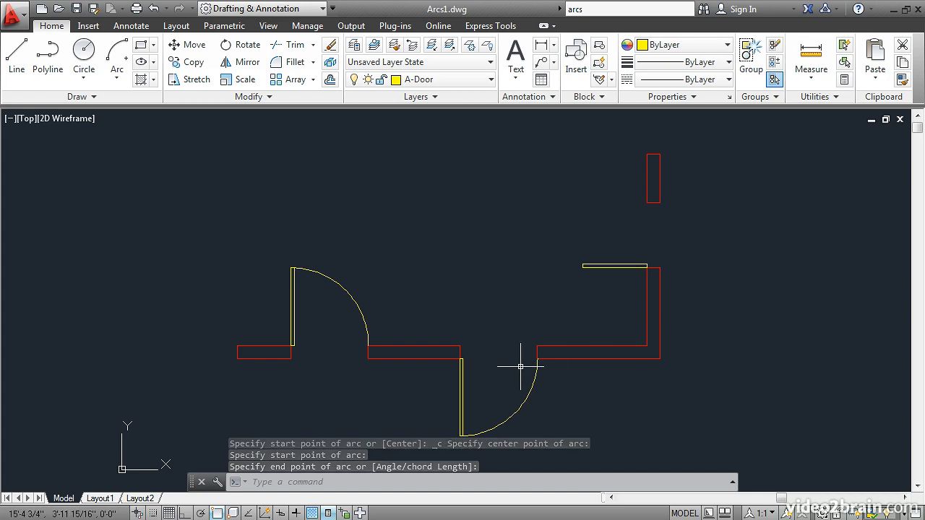
Step: Try a Start, Center, End arc for the right door, starting at the leaf's free end and ending at the upper wall corner
{"action": "left_click", "coordinate": [116, 75]}
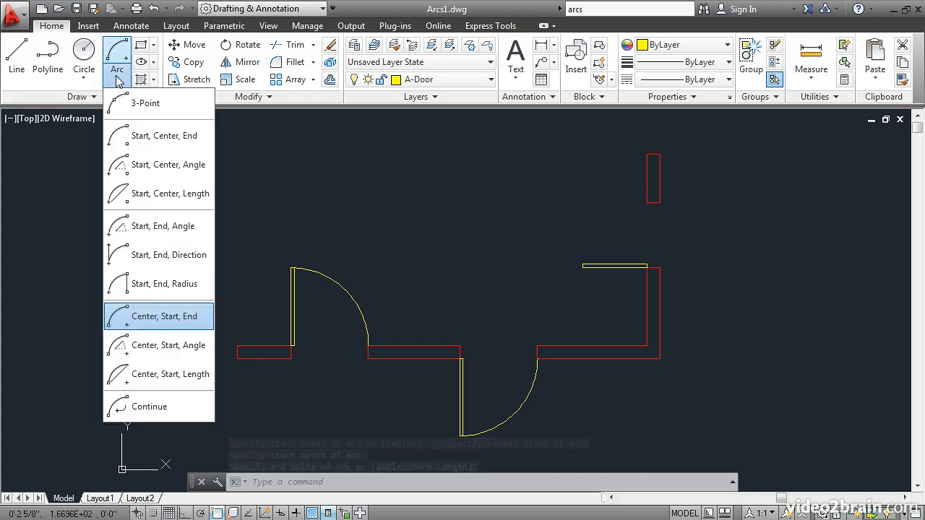
{"action": "left_click", "coordinate": [137, 142]}
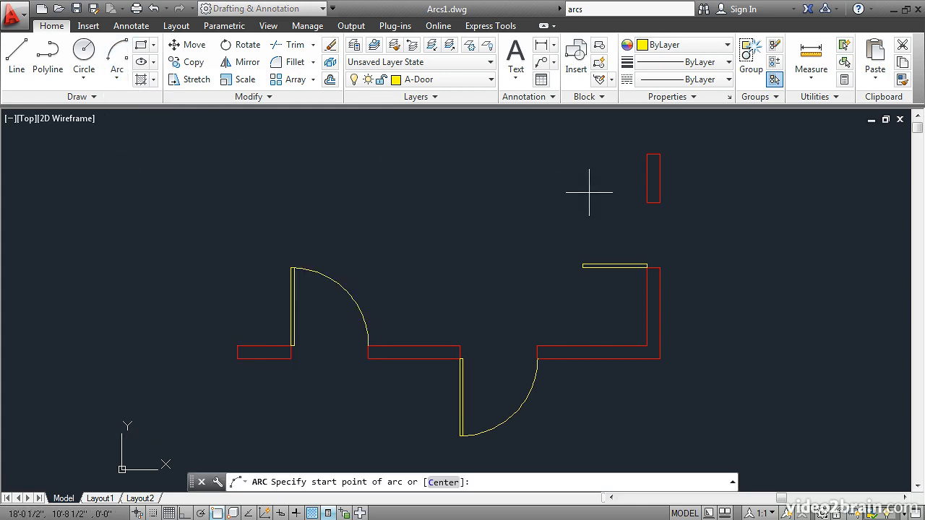
{"action": "left_click", "coordinate": [583, 265]}
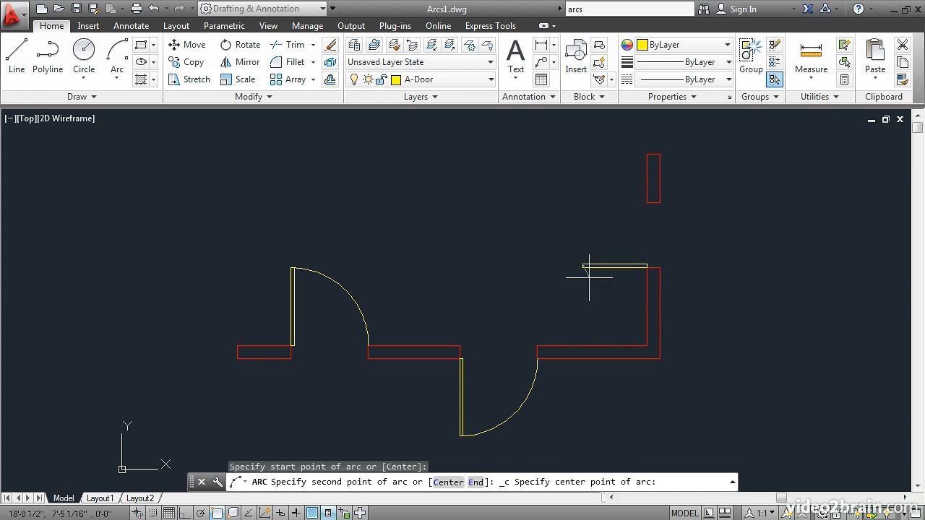
{"action": "left_click", "coordinate": [647, 267]}
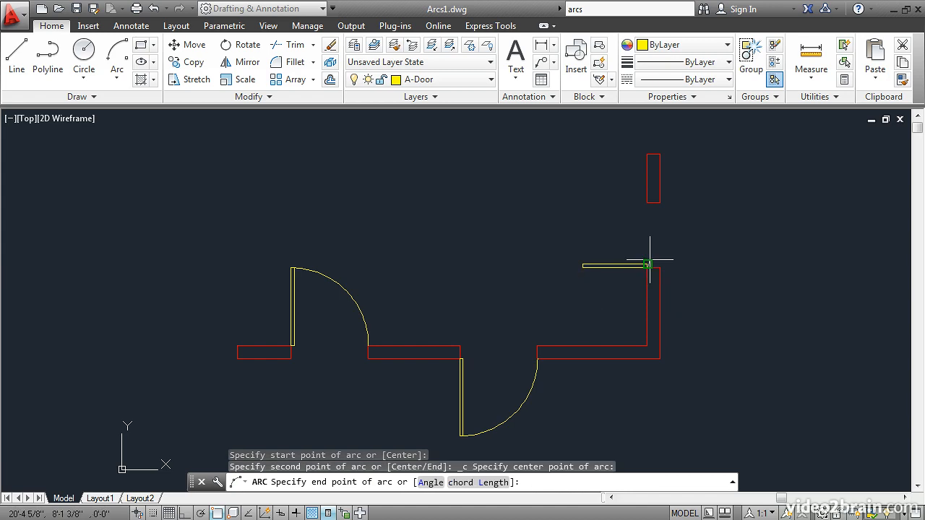
{"action": "left_click", "coordinate": [647, 203]}
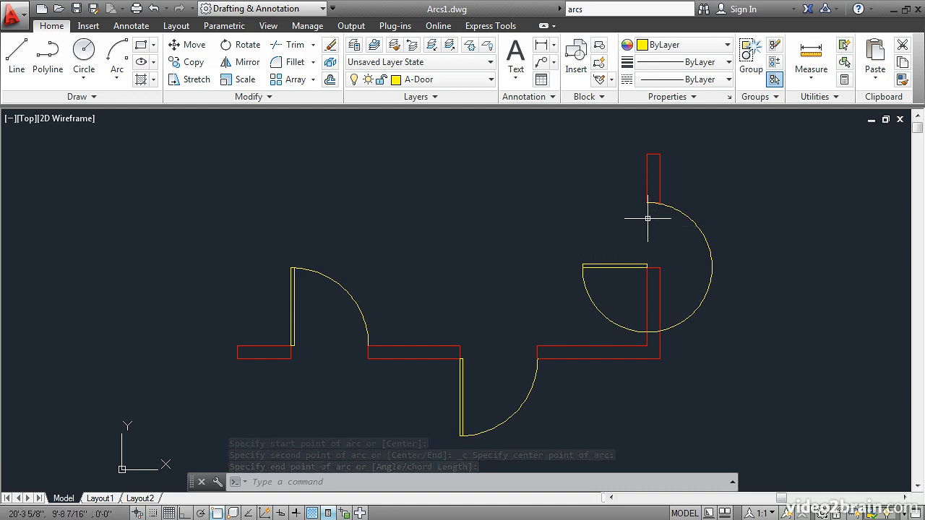
{"action": "mouse_move", "coordinate": [578, 267]}
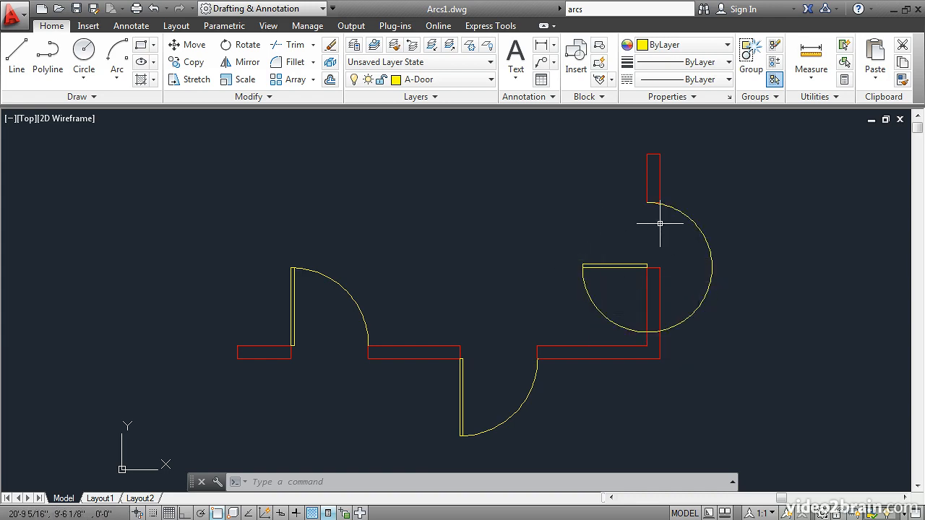
Step: Erase the oversized arc at the right door
{"action": "left_click", "coordinate": [331, 48]}
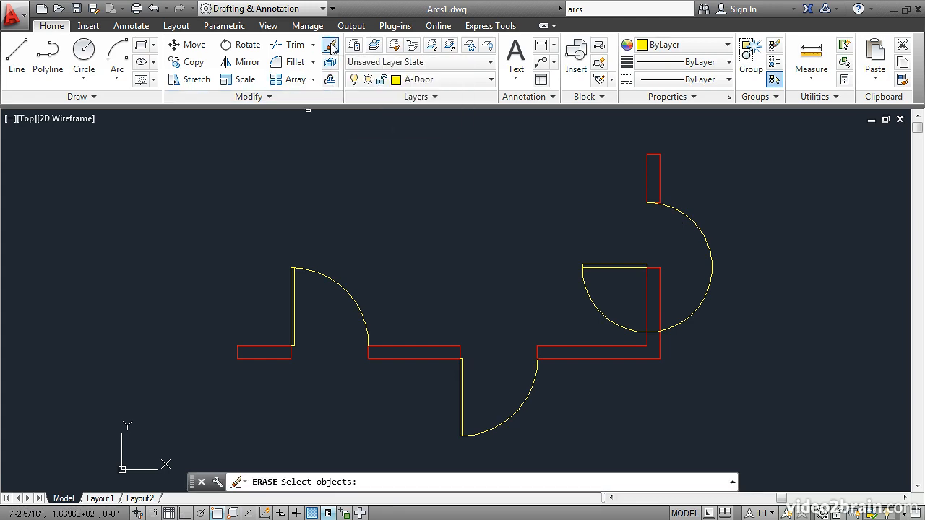
{"action": "left_click", "coordinate": [687, 210]}
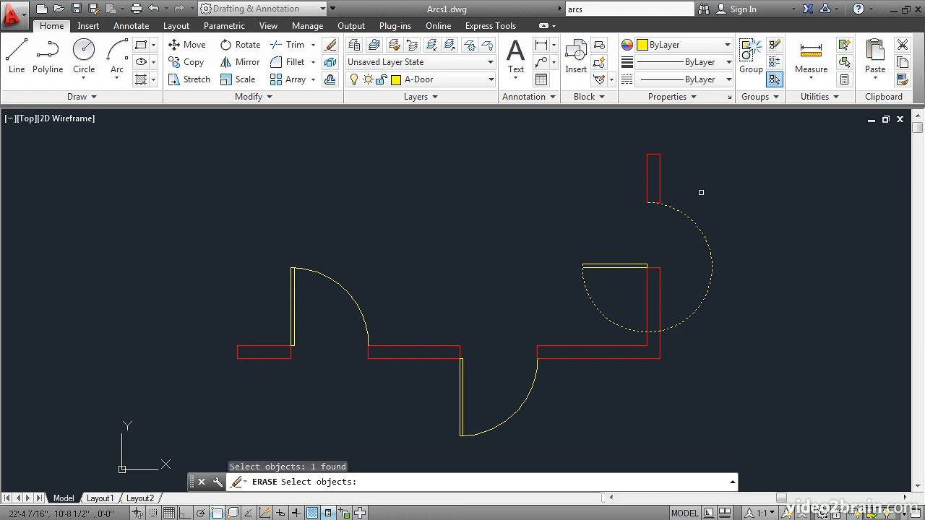
{"action": "key", "text": "Return"}
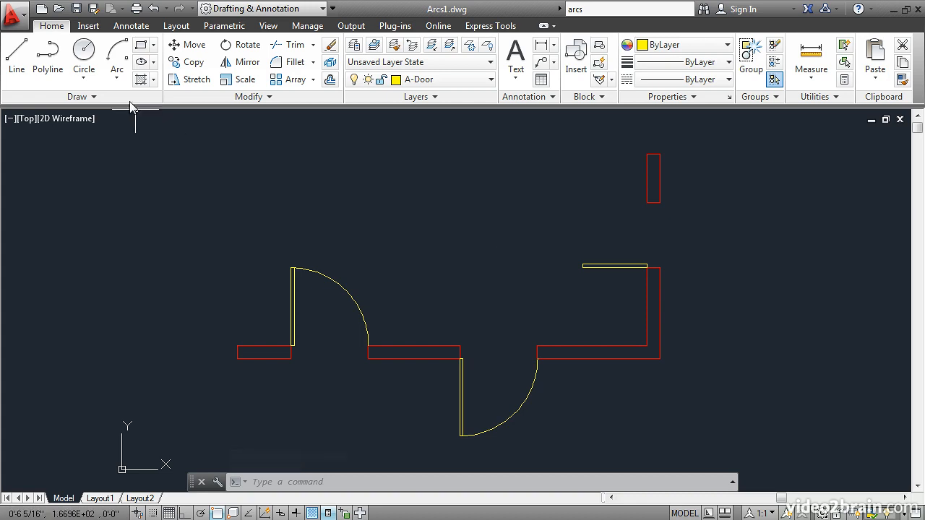
Step: Draw the right door's swing with a Start, Center, End arc from the upper wall corner, centered on the hinge, to the leaf's free end
{"action": "left_click", "coordinate": [120, 78]}
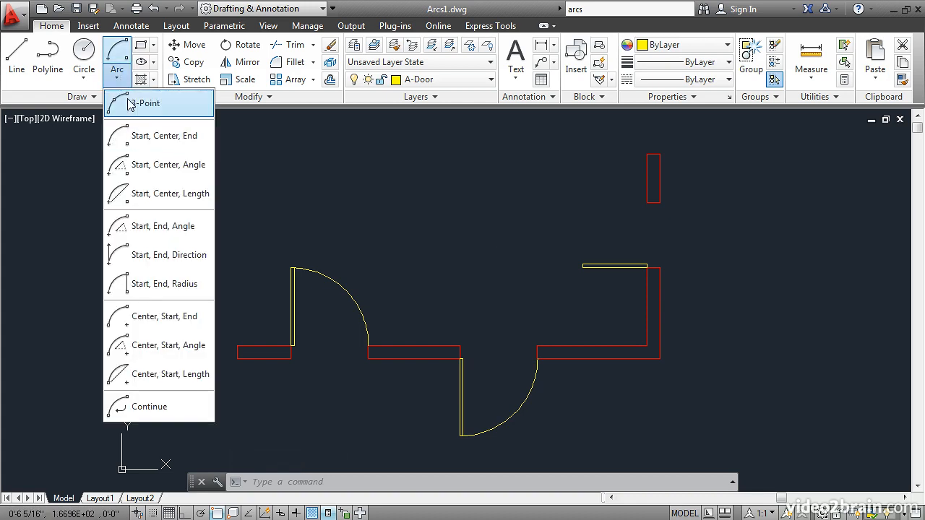
{"action": "left_click", "coordinate": [134, 139]}
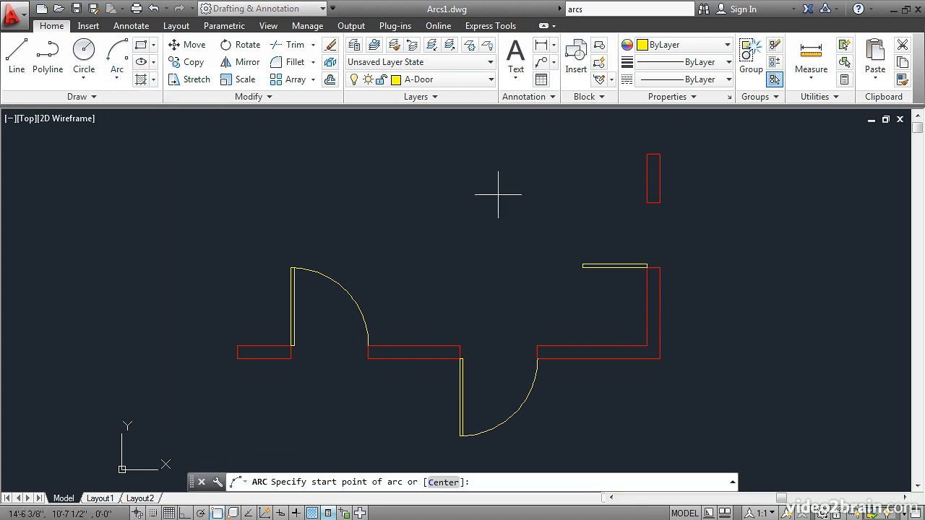
{"action": "left_click", "coordinate": [647, 203]}
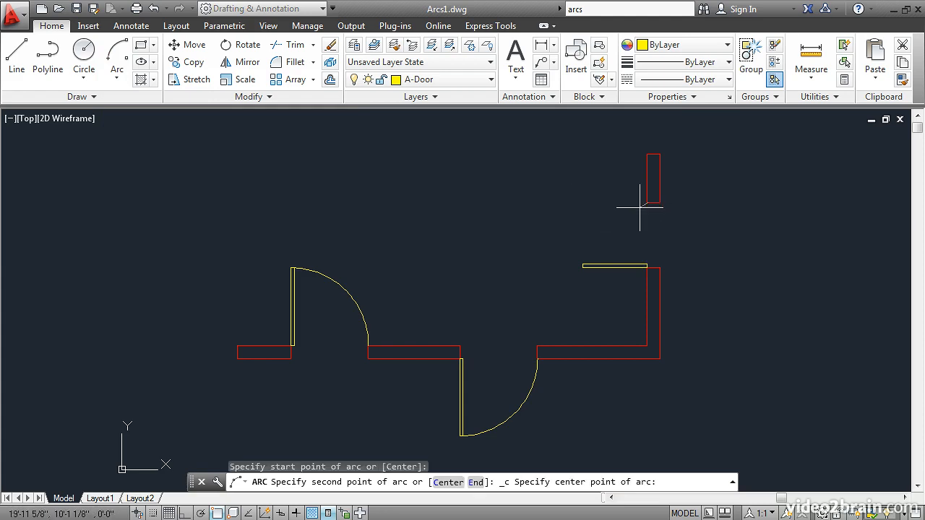
{"action": "left_click", "coordinate": [647, 268]}
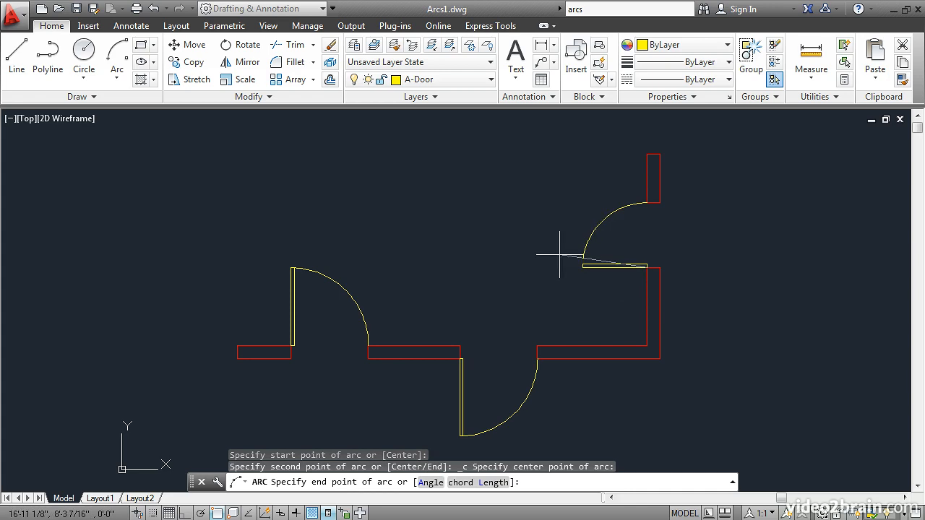
{"action": "left_click", "coordinate": [582, 263]}
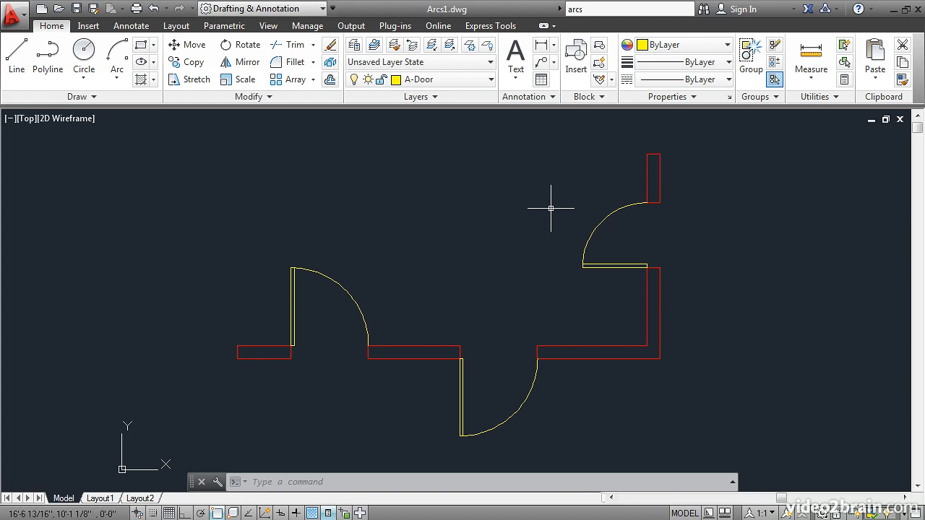
Step: Draw a freehand three-point arc above the floor plan, bulging upward and running leftward from near the upper wall segment
{"action": "type", "text": "a"}
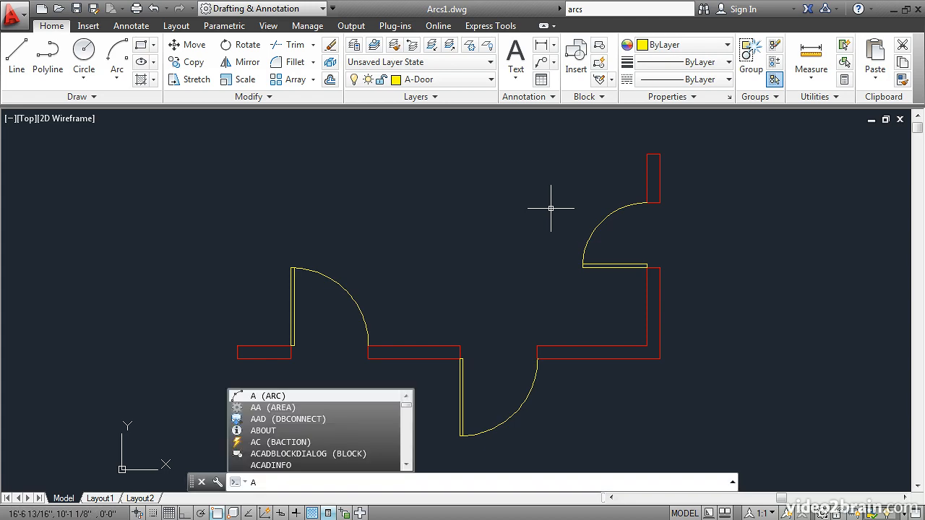
{"action": "key", "text": "Return"}
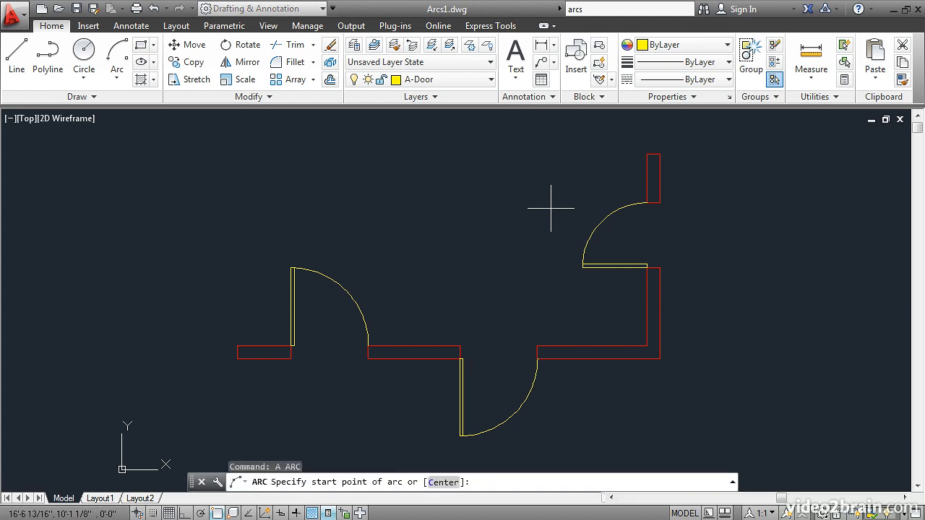
{"action": "left_click", "coordinate": [608, 163]}
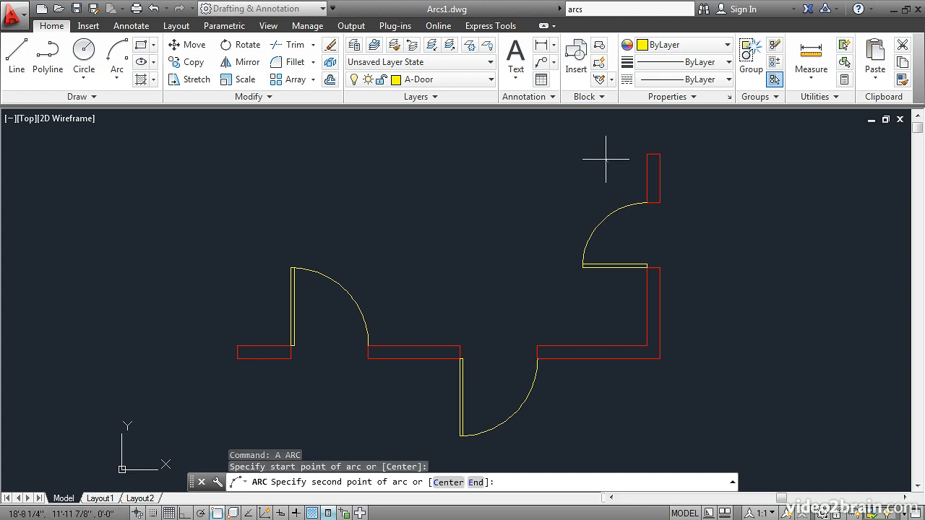
{"action": "left_click", "coordinate": [553, 129]}
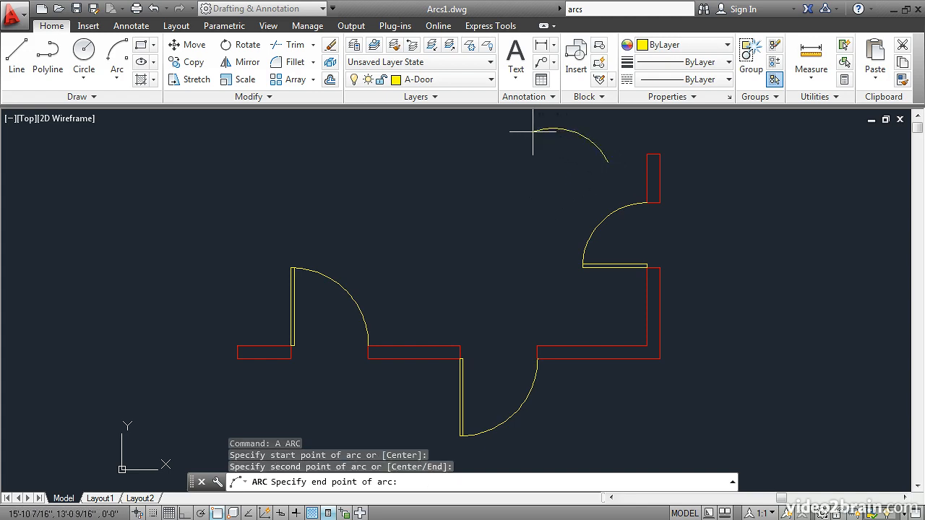
{"action": "left_click", "coordinate": [487, 145]}
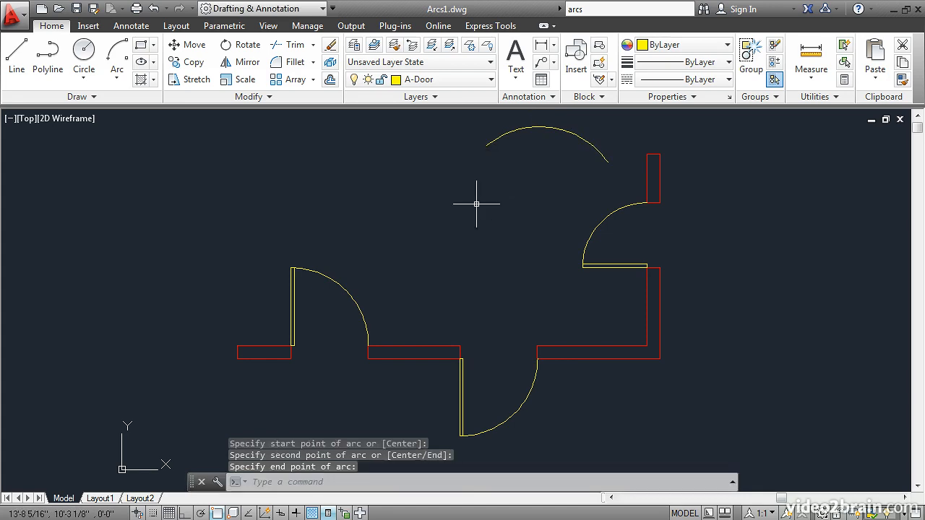
Step: Continue the freehand arc leftward with two tangent arcs, each starting at the previous arc's endpoint, to form a wavy curve
{"action": "key", "text": "Return"}
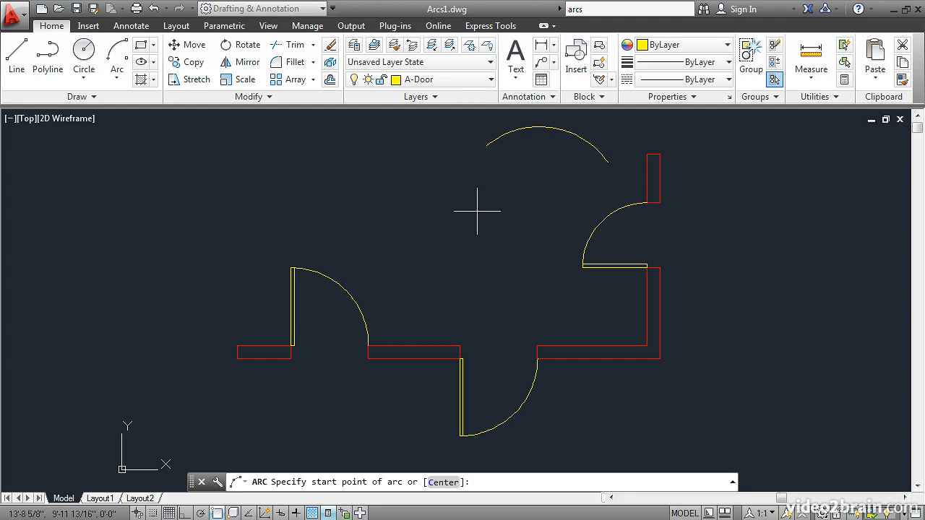
{"action": "key", "text": "Return"}
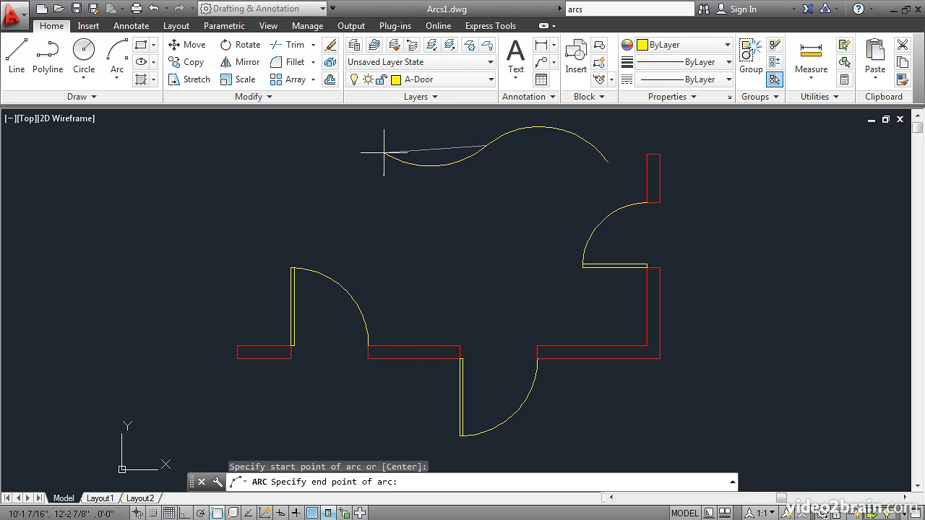
{"action": "left_click", "coordinate": [399, 152]}
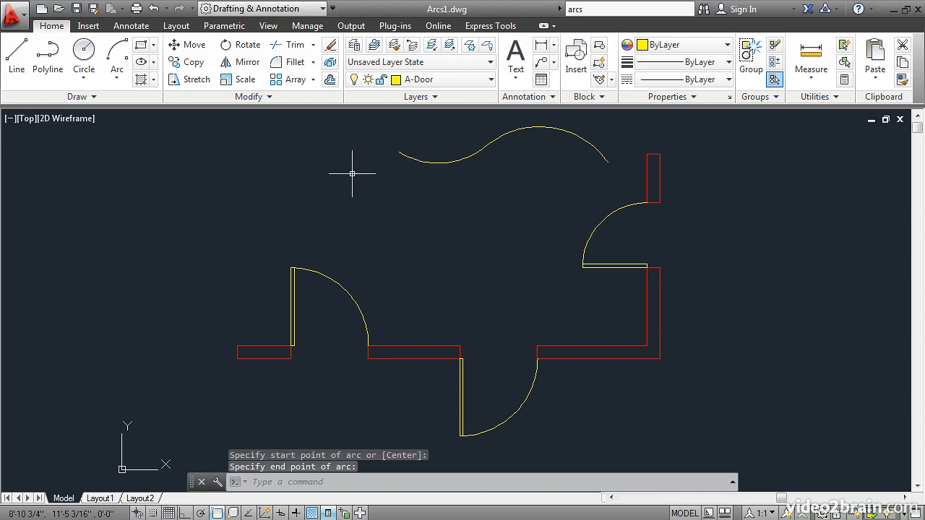
{"action": "key", "text": "Return"}
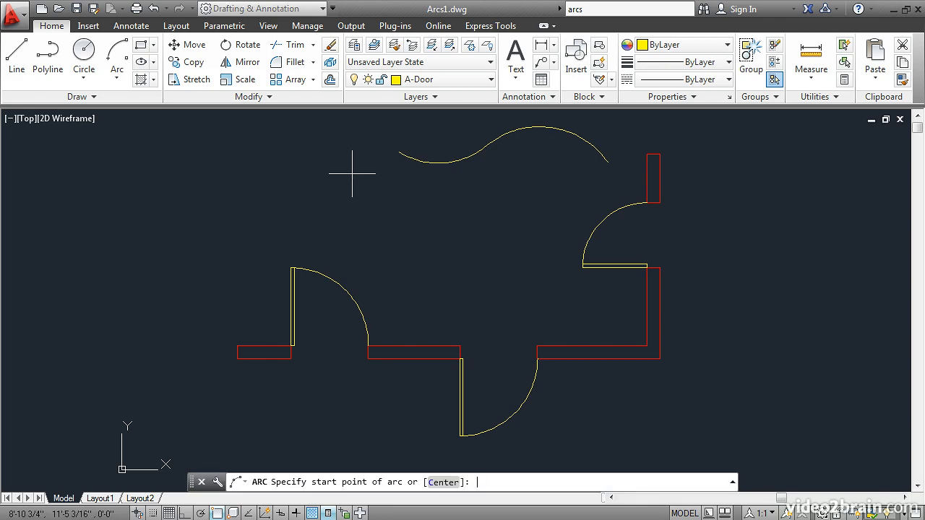
{"action": "key", "text": "Return"}
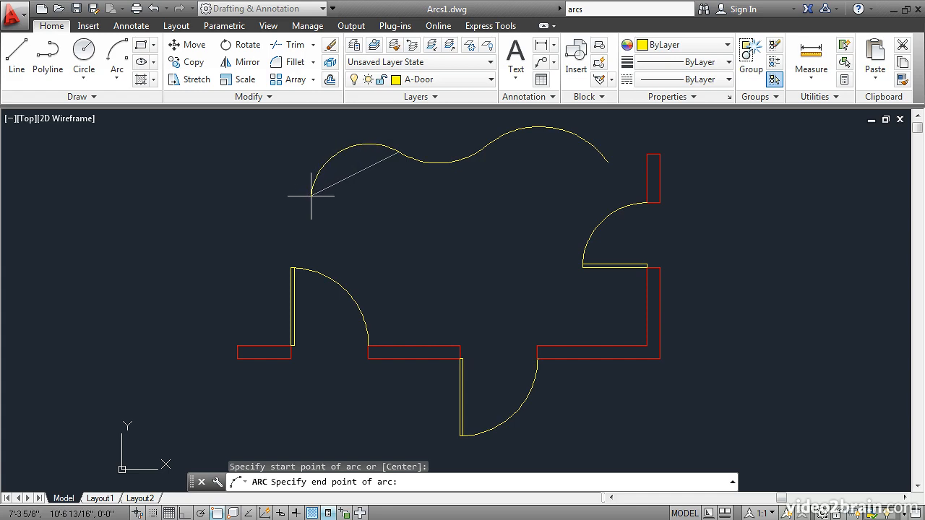
{"action": "left_click", "coordinate": [314, 195]}
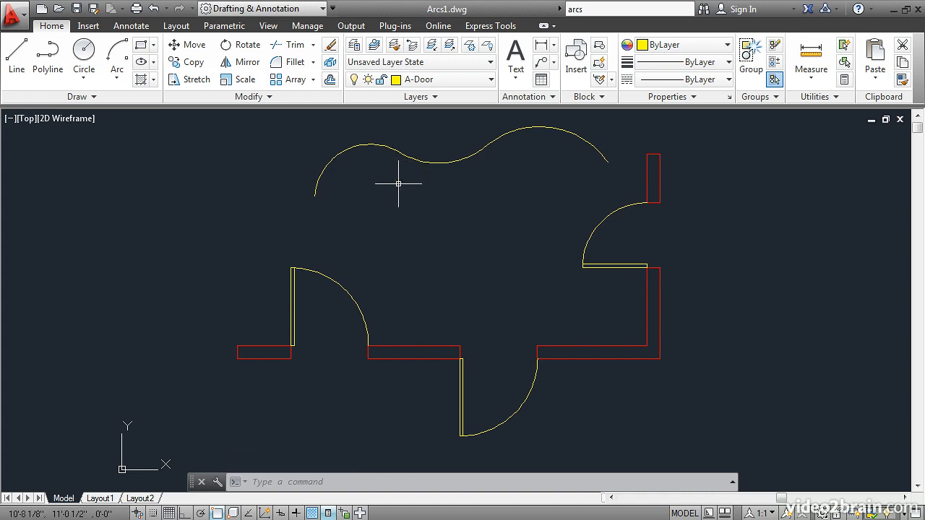
Step: Turn off Quick Properties and stretch the right door swing arc's midpoint up and outward, away from the hinge
{"action": "left_click", "coordinate": [594, 230]}
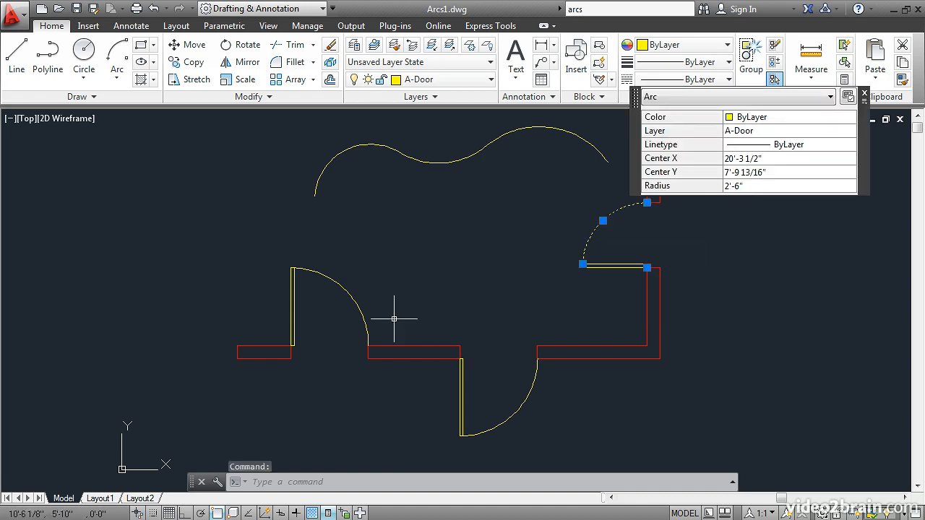
{"action": "left_click", "coordinate": [329, 512]}
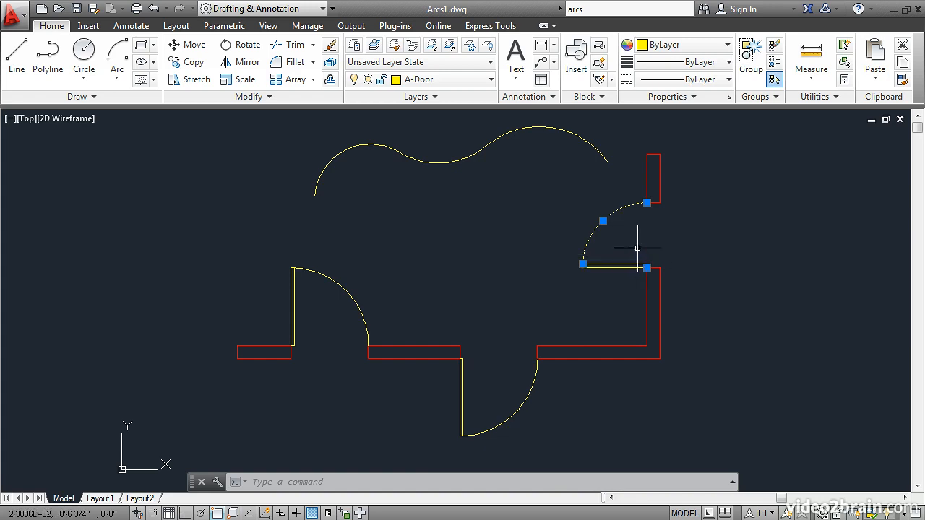
{"action": "mouse_move", "coordinate": [604, 221]}
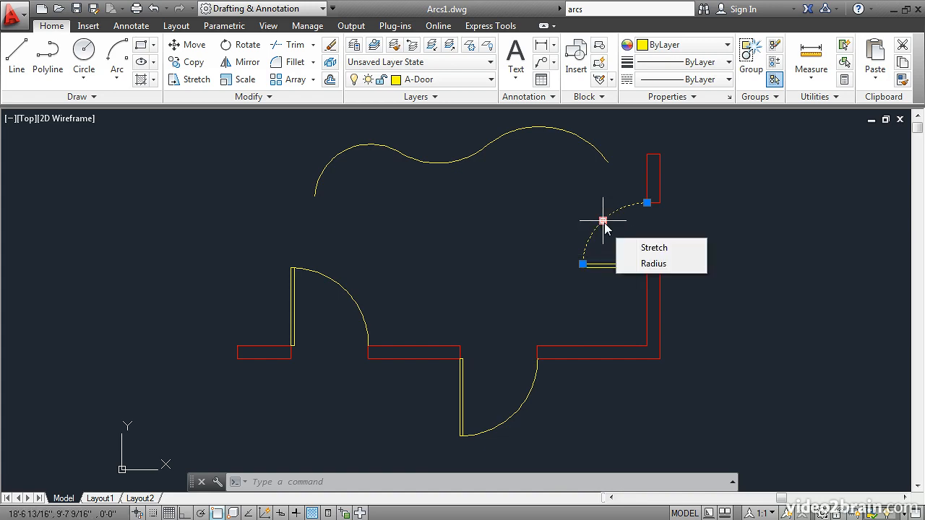
{"action": "left_click", "coordinate": [675, 249]}
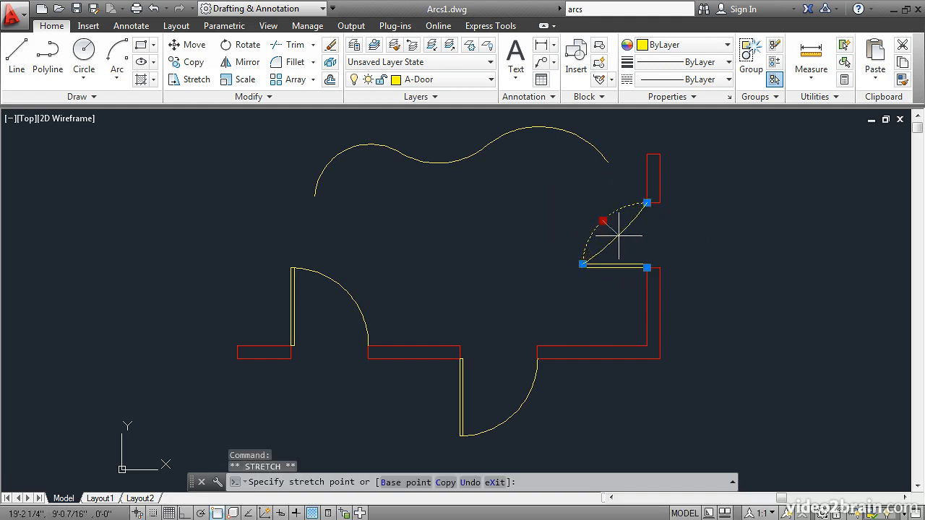
{"action": "left_click", "coordinate": [573, 196]}
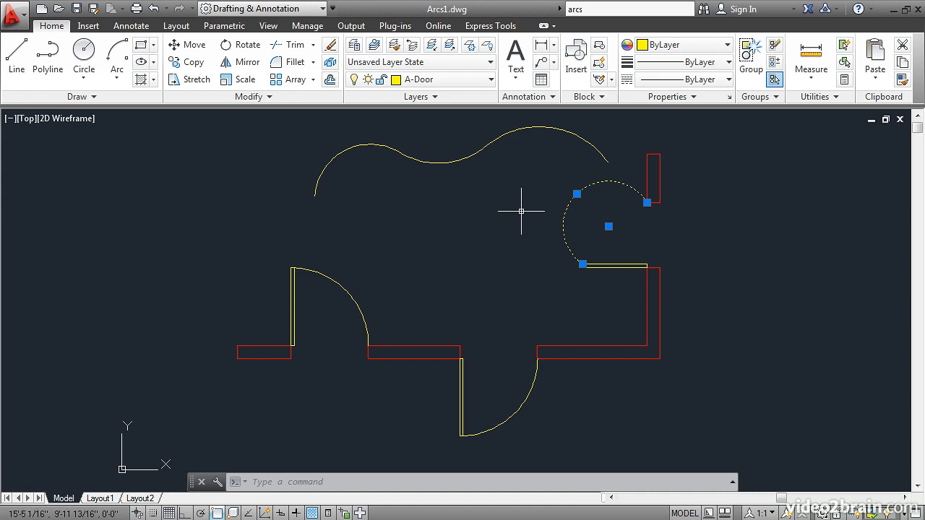
Step: Reduce the stretched right door arc's radius using its midpoint grip's Radius option
{"action": "mouse_move", "coordinate": [576, 195]}
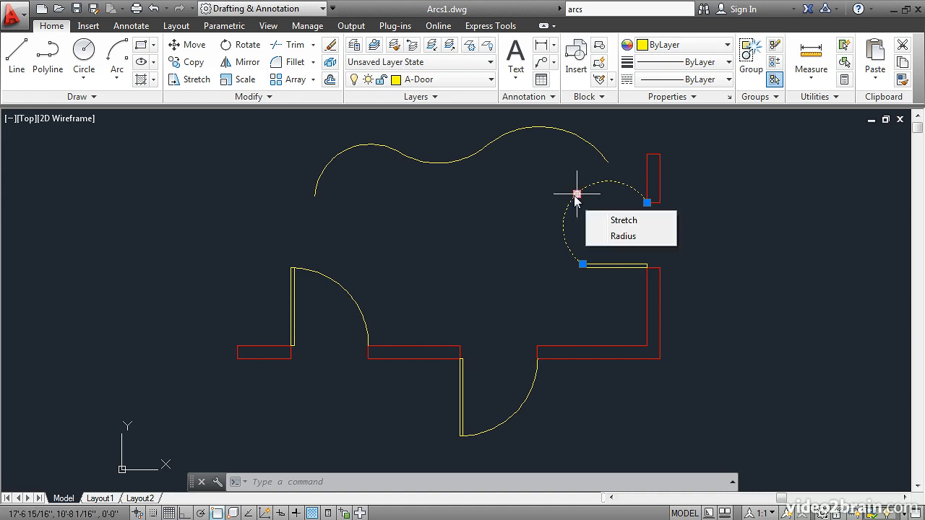
{"action": "left_click", "coordinate": [614, 236]}
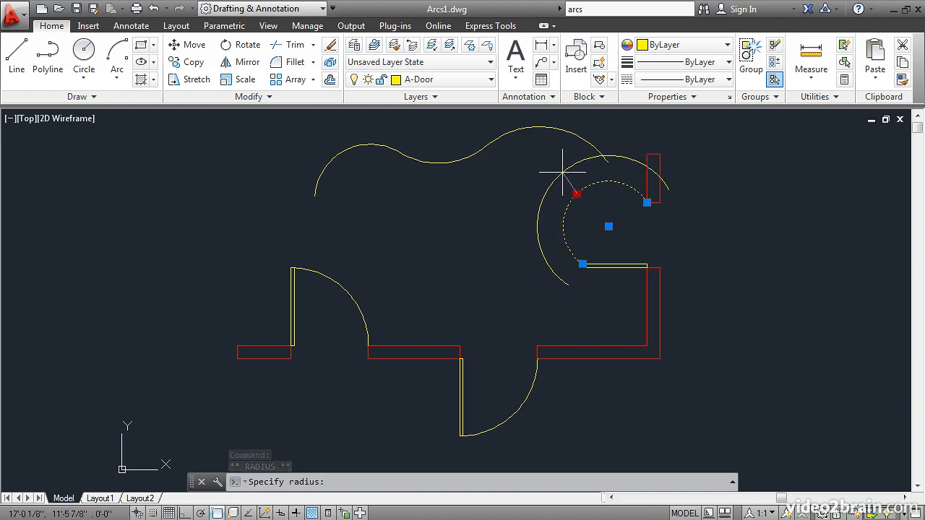
{"action": "left_click", "coordinate": [594, 199]}
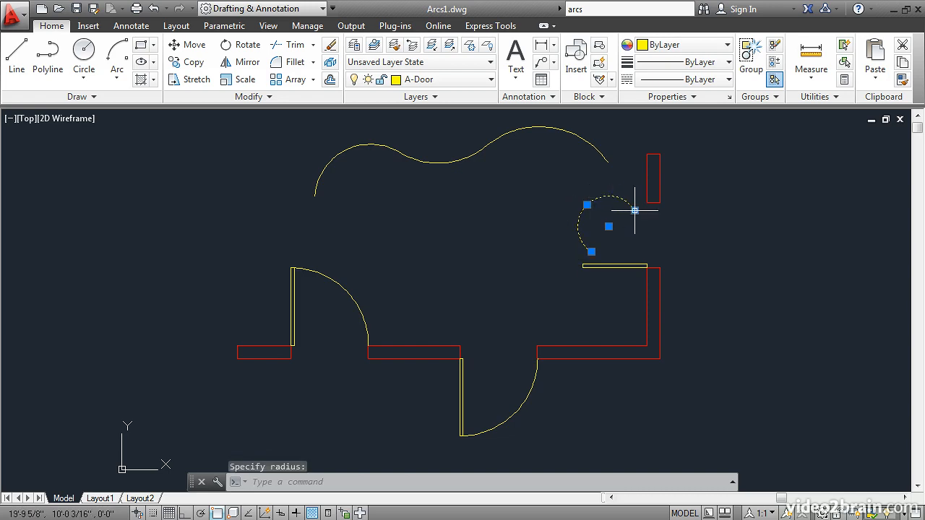
Step: Stretch the right door arc's upper endpoint to above the upper wall segment and its lower endpoint to beneath the wavy curve
{"action": "mouse_move", "coordinate": [634, 210]}
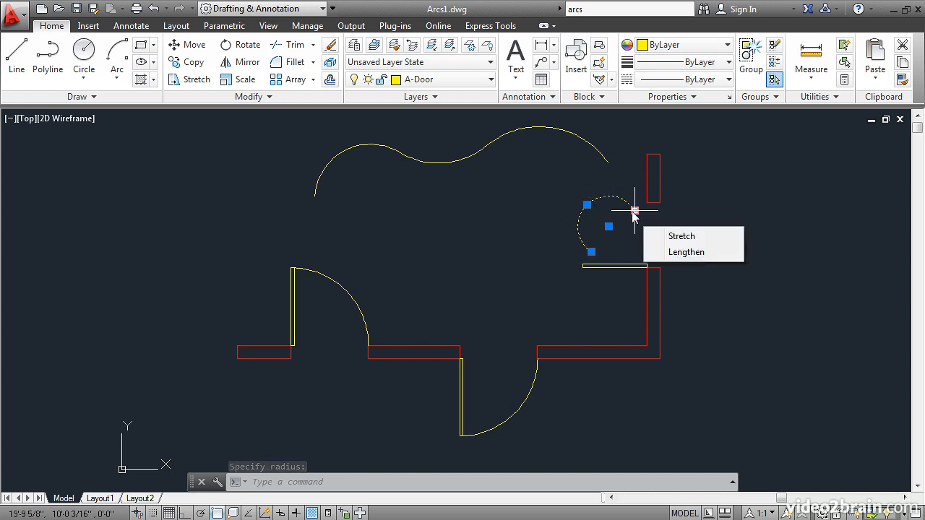
{"action": "left_click", "coordinate": [634, 210]}
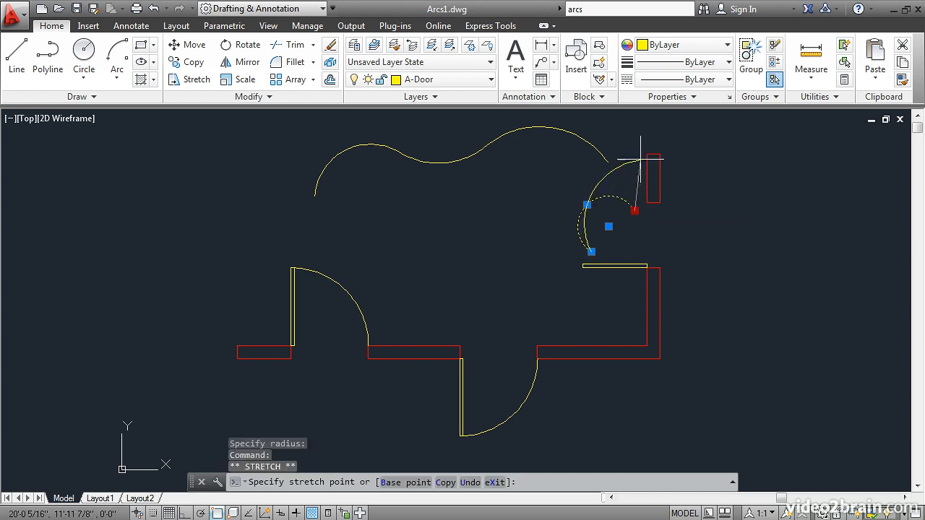
{"action": "left_click", "coordinate": [659, 134]}
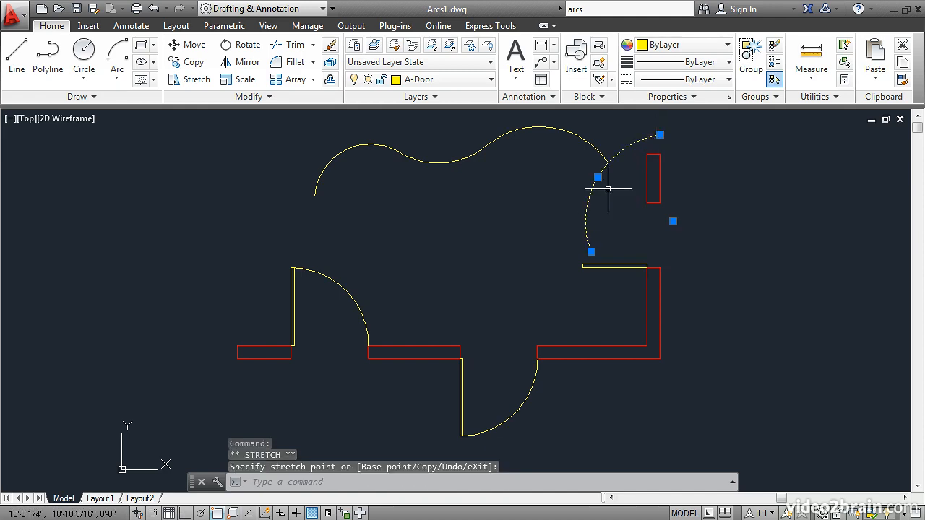
{"action": "left_click", "coordinate": [591, 251]}
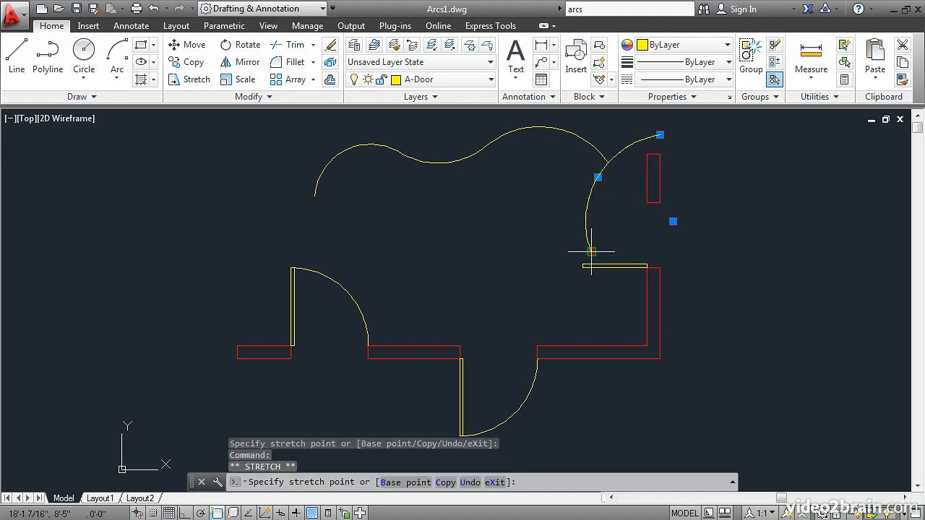
{"action": "left_click", "coordinate": [518, 169]}
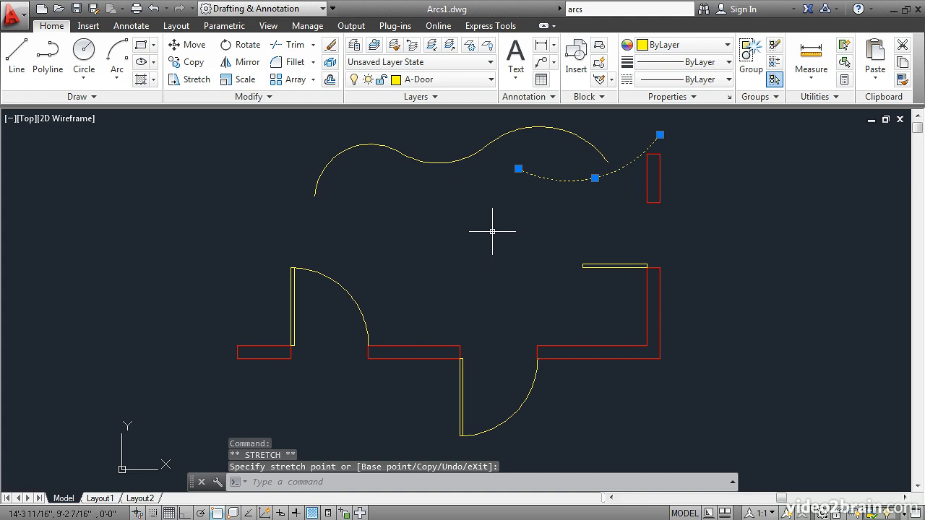